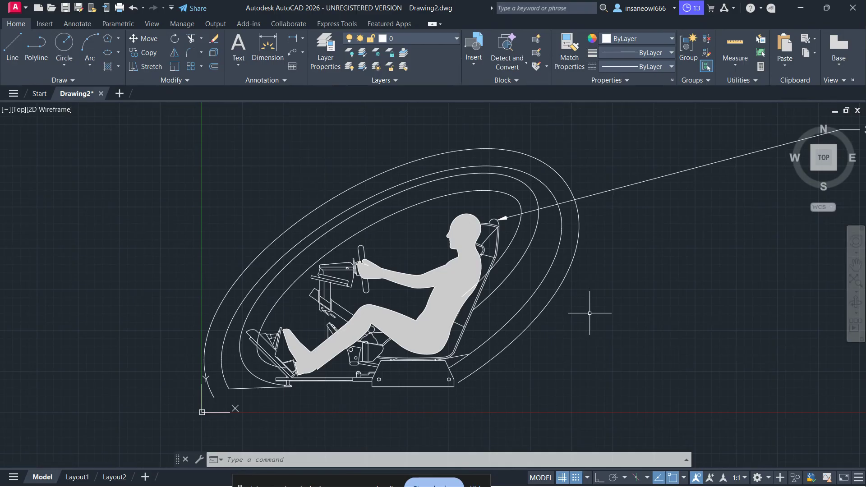
# Open the layer properties manager and create a new layer named newlayer.
pyautogui.scroll(-2, 589, 311)
pyautogui.scroll(2, 589, 311)
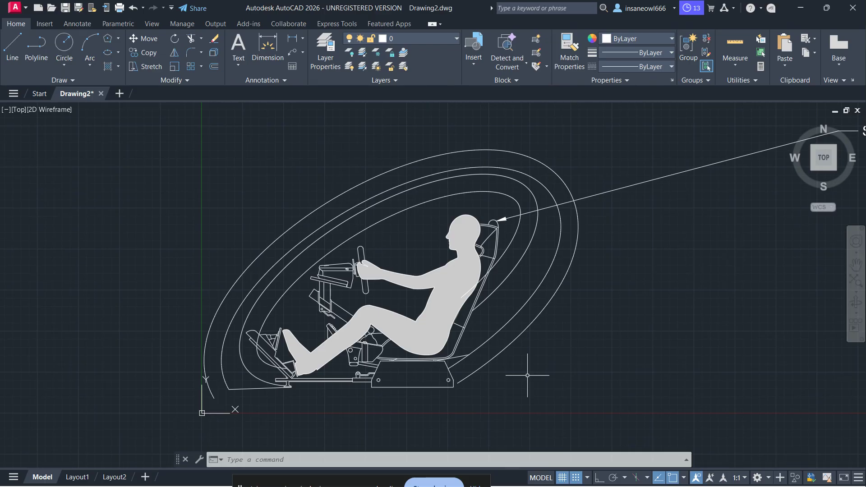
pyautogui.click(348, 459)
pyautogui.write('LA')
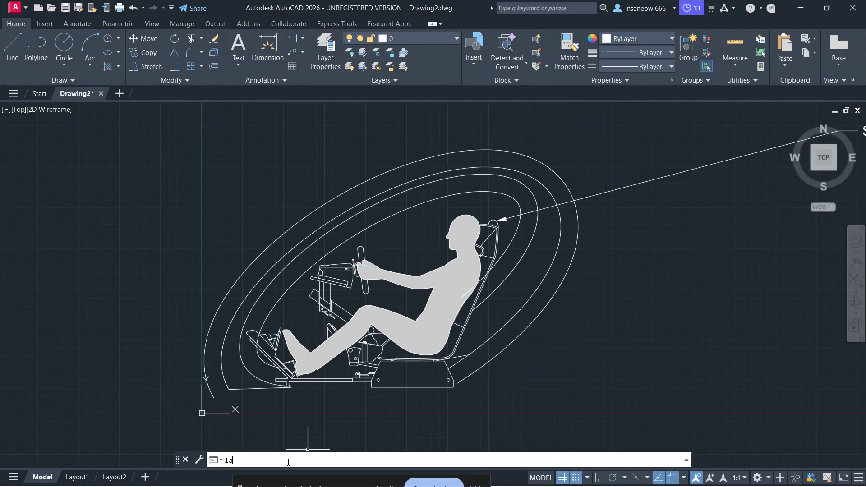
pyautogui.press('Return')
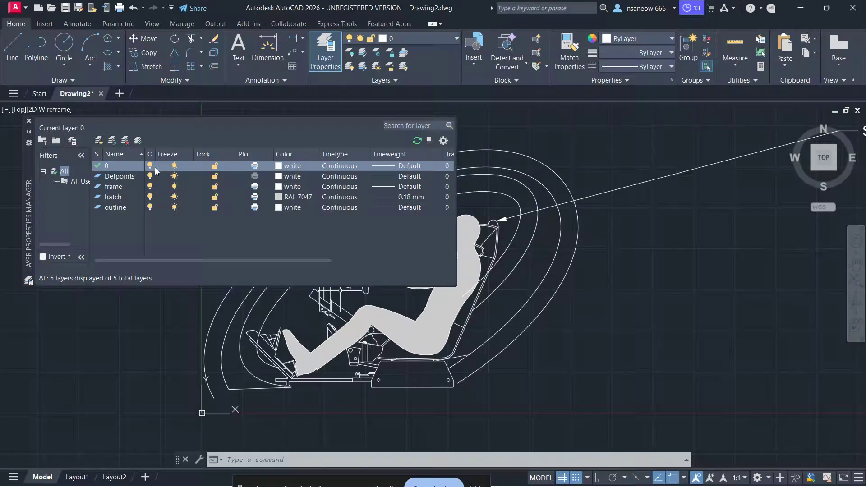
pyautogui.click(98, 141)
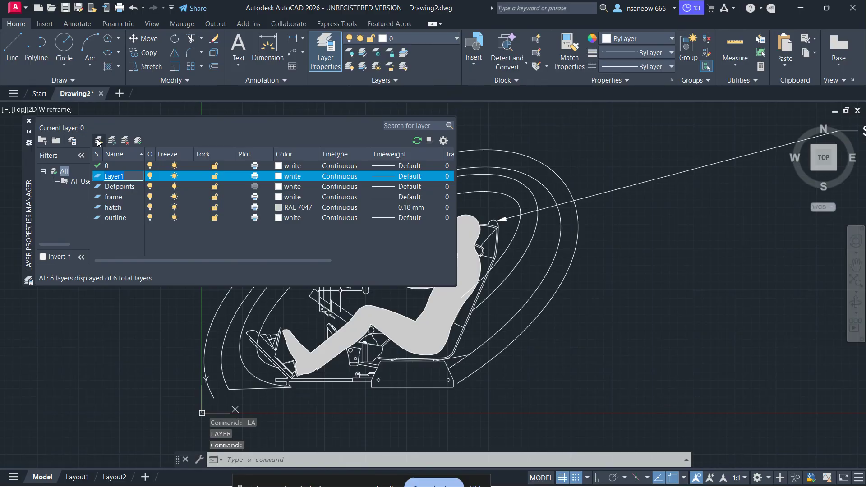
pyautogui.write('newlayer')
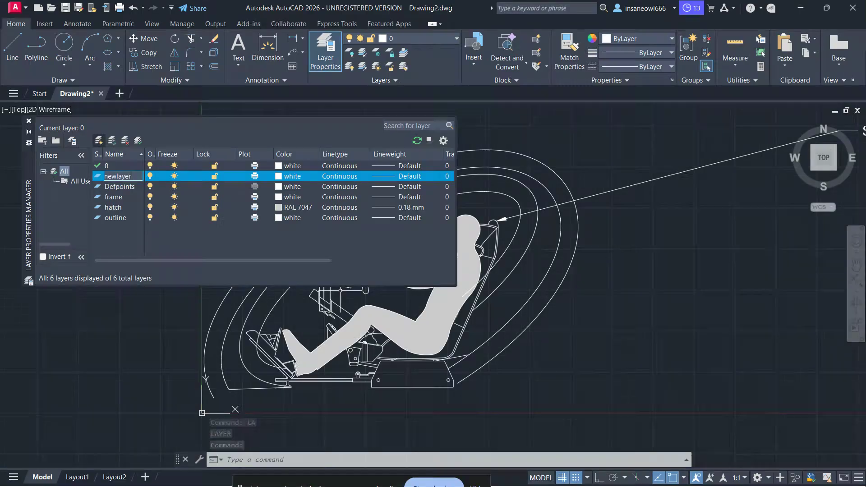
pyautogui.press('Return')
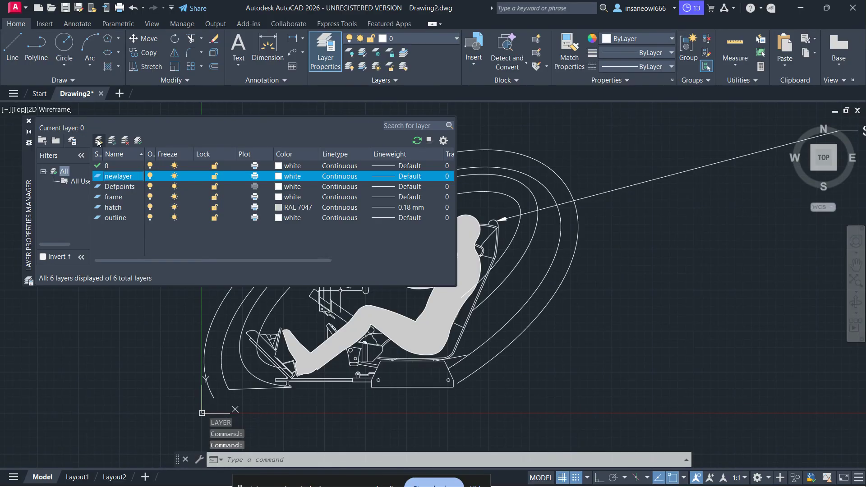
# Widen the On column of the layer list and set newlayer's colour to index colour 210.
pyautogui.rightClick(137, 178)
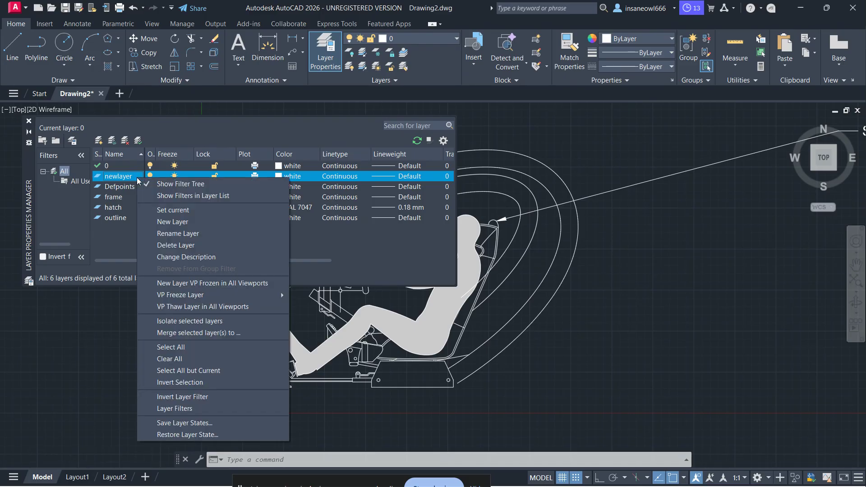
pyautogui.click(136, 177)
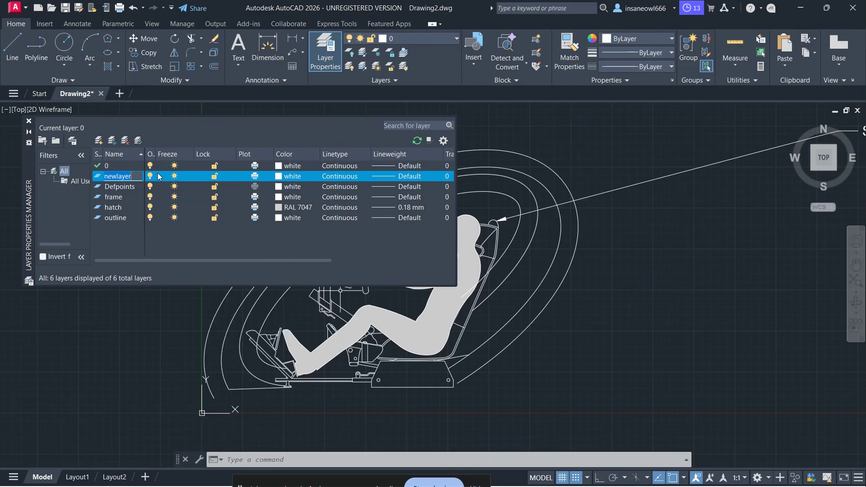
pyautogui.moveTo(156, 152); pyautogui.dragTo(179, 155)
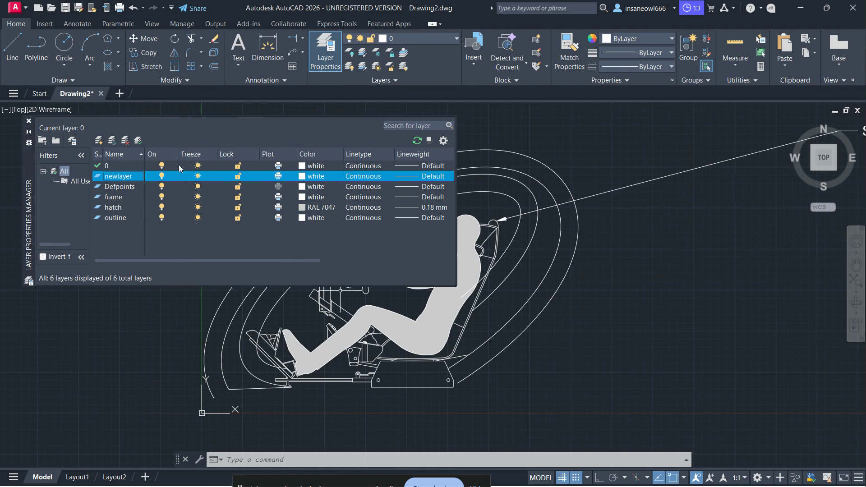
pyautogui.click(309, 177)
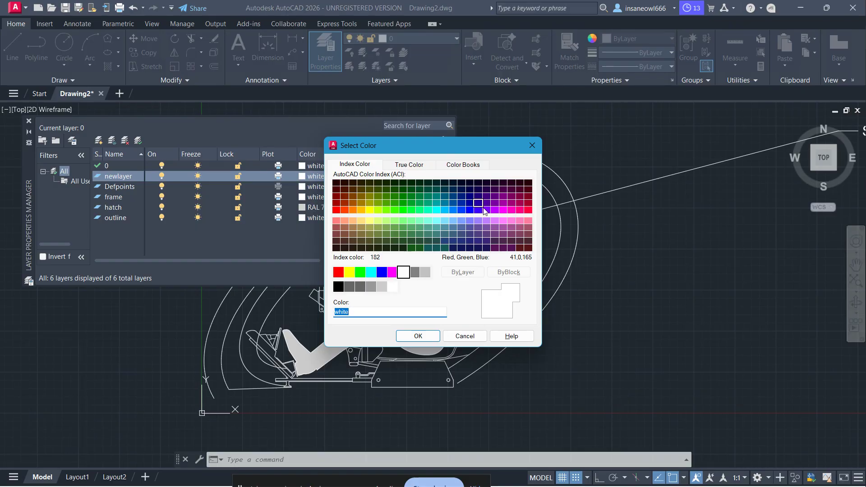
pyautogui.click(503, 210)
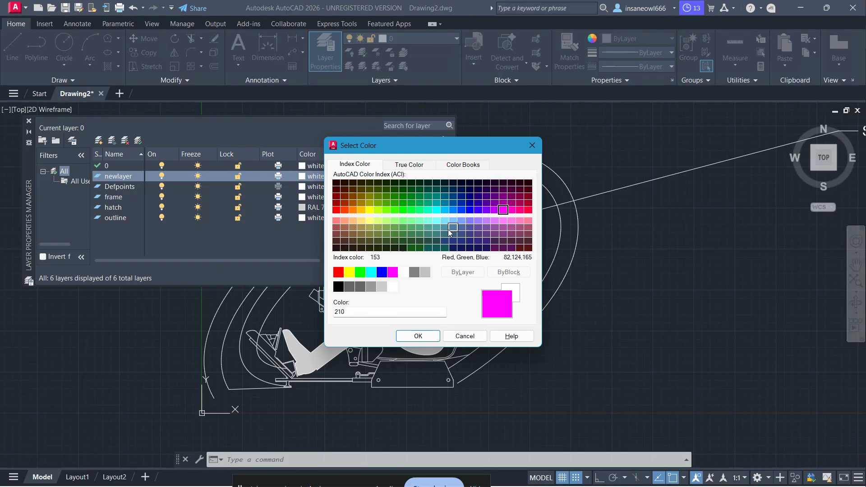
pyautogui.click(418, 336)
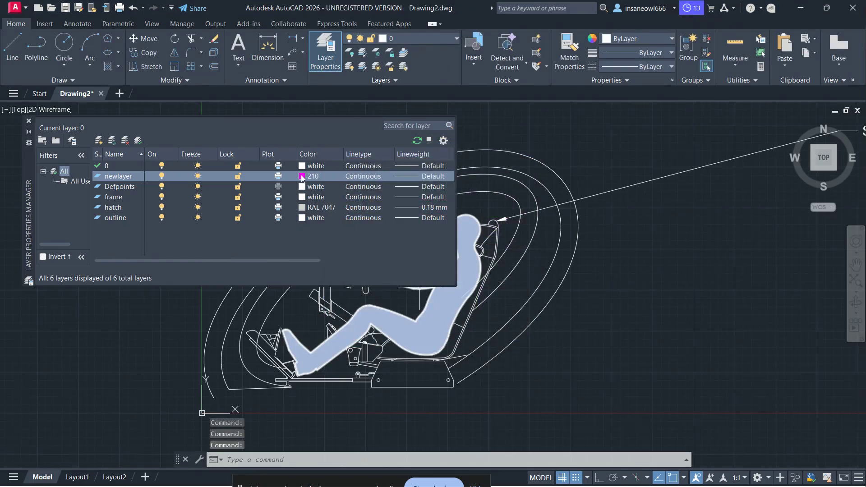
# Check the lineweight choices for newlayer and close them without choosing one.
pyautogui.click(414, 176)
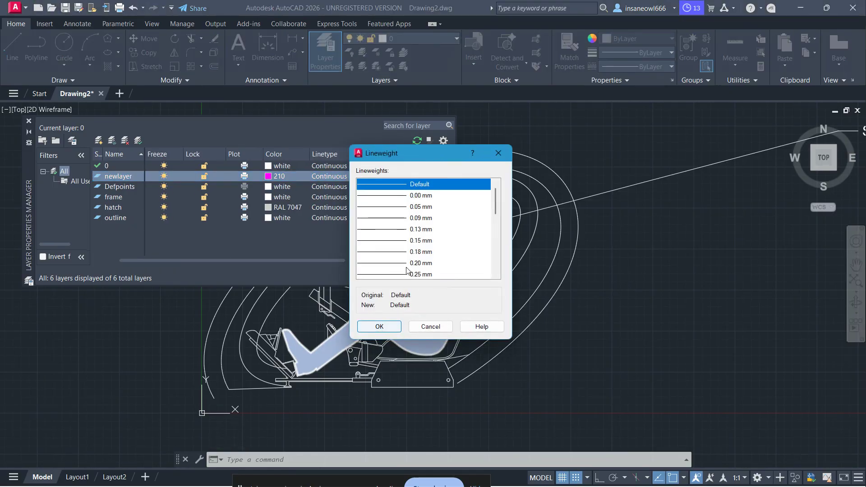
pyautogui.scroll(-2, 434, 217)
pyautogui.scroll(-3, 434, 218)
pyautogui.click(434, 324)
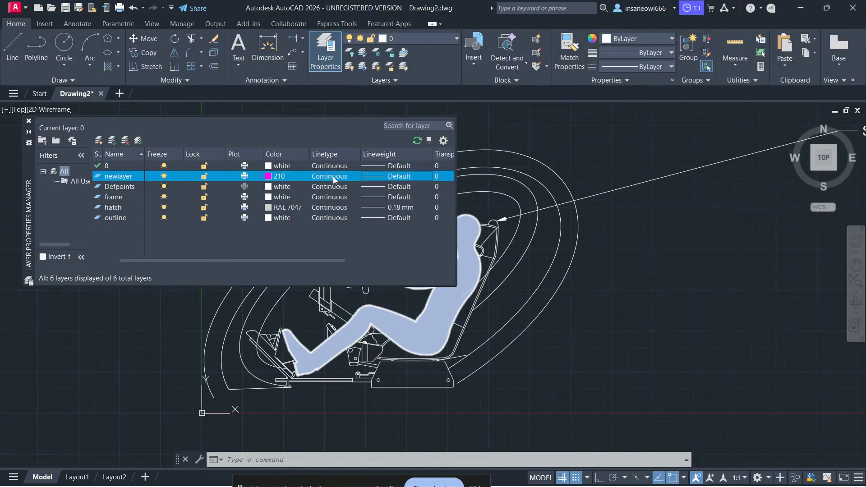
# Look through the loaded linetypes and those available in acadiso.lin for newlayer, loading none.
pyautogui.click(333, 176)
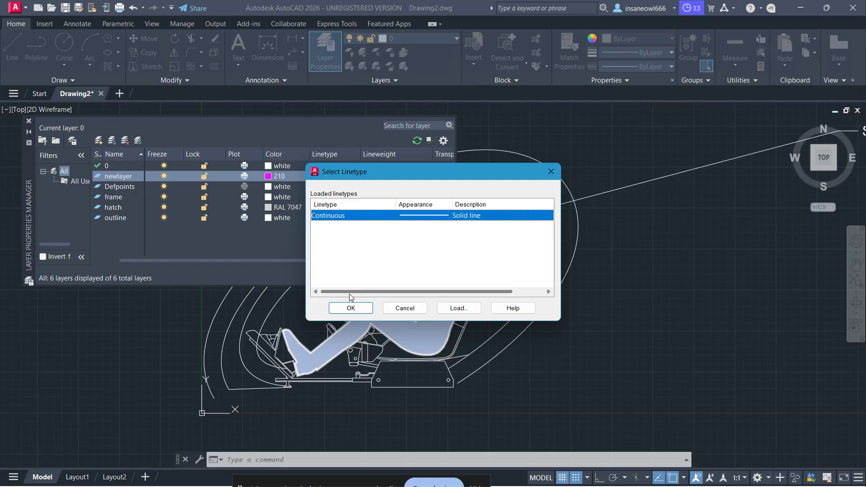
pyautogui.moveTo(365, 293); pyautogui.dragTo(331, 295)
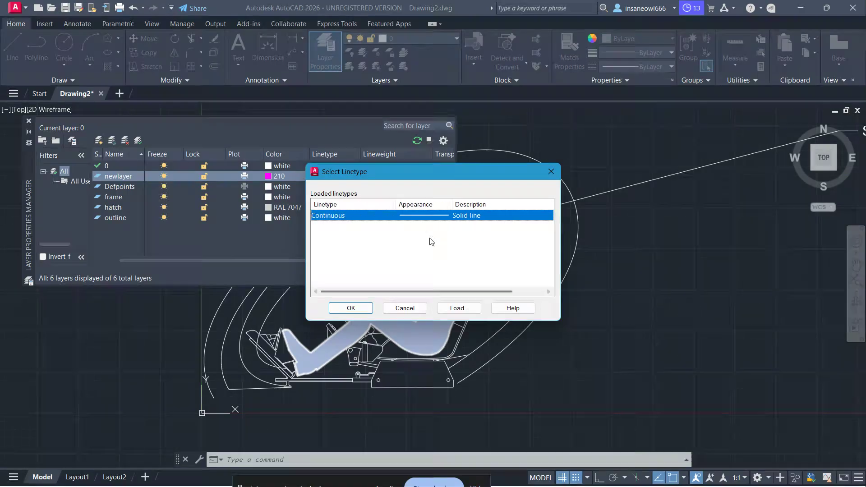
pyautogui.click(457, 311)
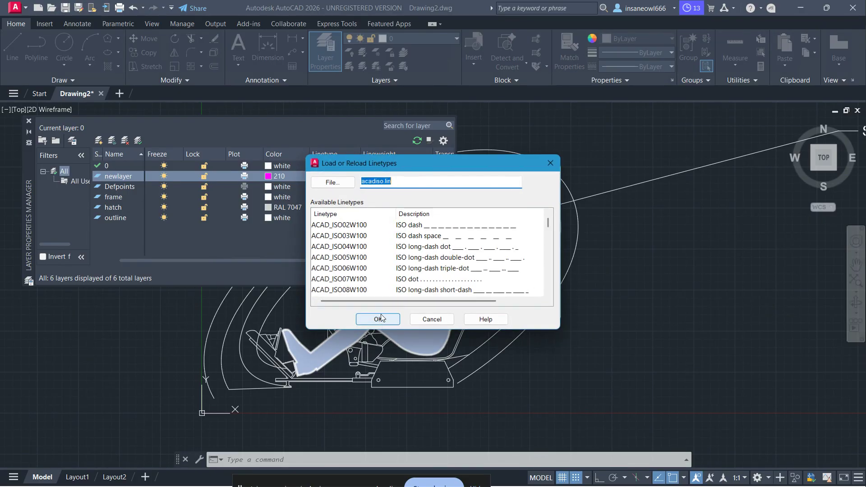
pyautogui.scroll(-6, 438, 245)
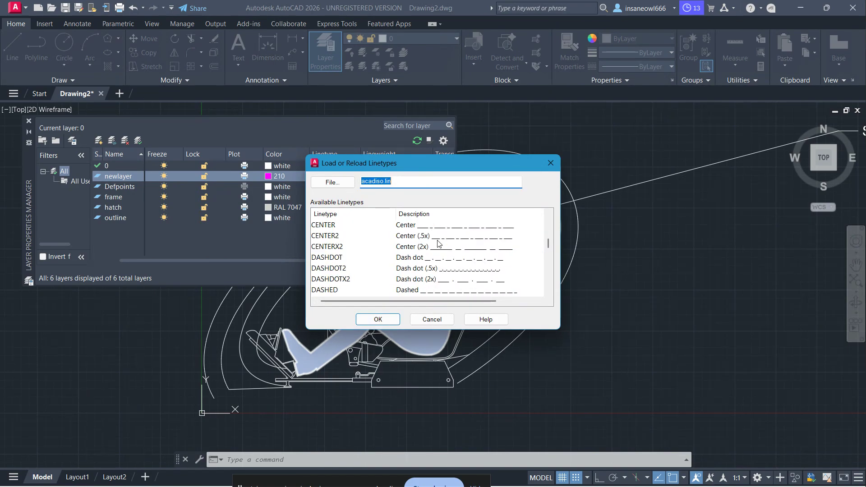
pyautogui.click(431, 319)
pyautogui.click(404, 308)
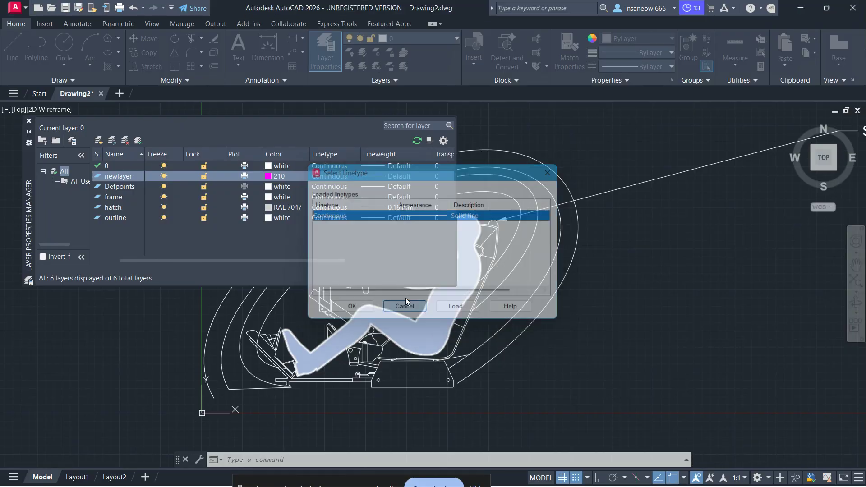
# Examine the full range of lineweights offered for newlayer, from thinnest to thickest, and leave without choosing one.
pyautogui.moveTo(332, 259); pyautogui.dragTo(375, 261)
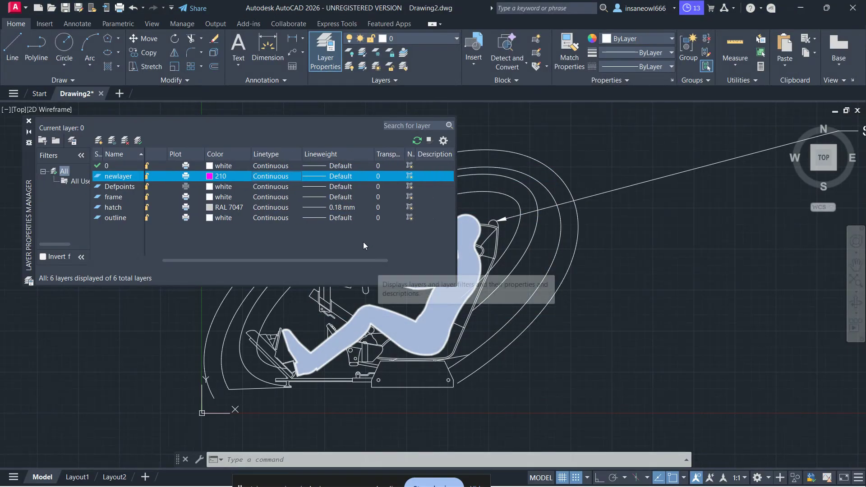
pyautogui.click(339, 177)
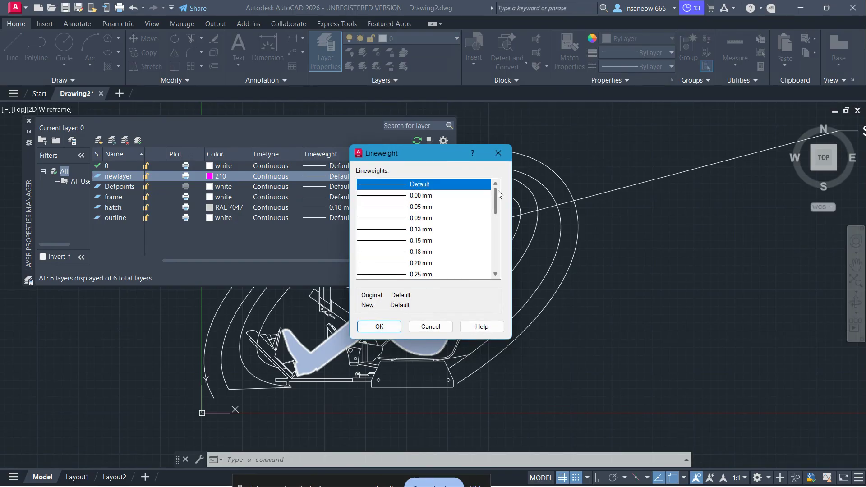
pyautogui.moveTo(496, 191); pyautogui.dragTo(501, 219)
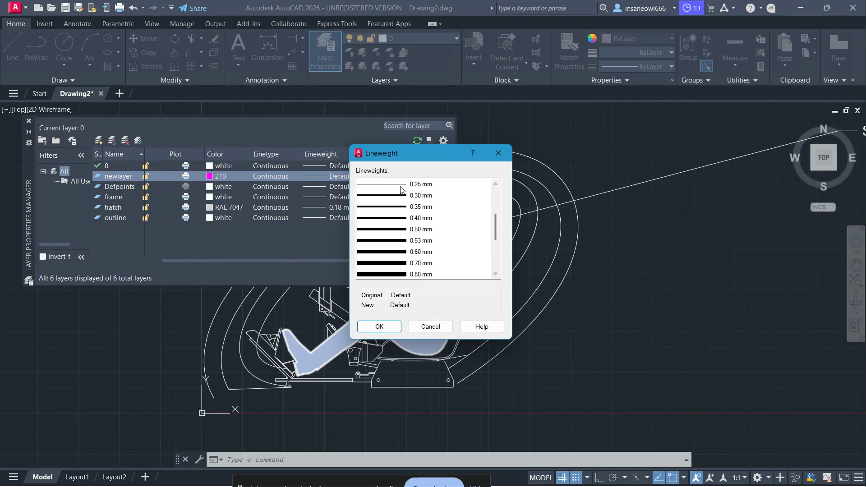
pyautogui.scroll(-3, 387, 211)
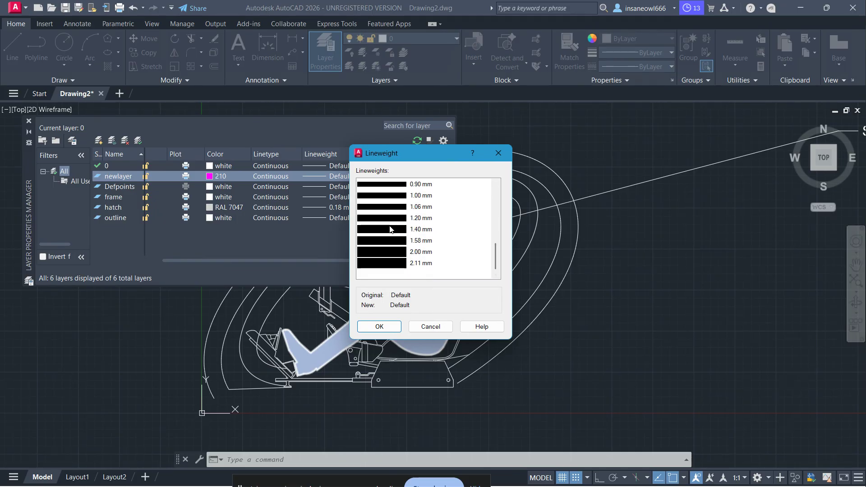
pyautogui.scroll(6, 390, 226)
pyautogui.scroll(-1, 392, 230)
pyautogui.scroll(-5, 392, 230)
pyautogui.scroll(6, 391, 230)
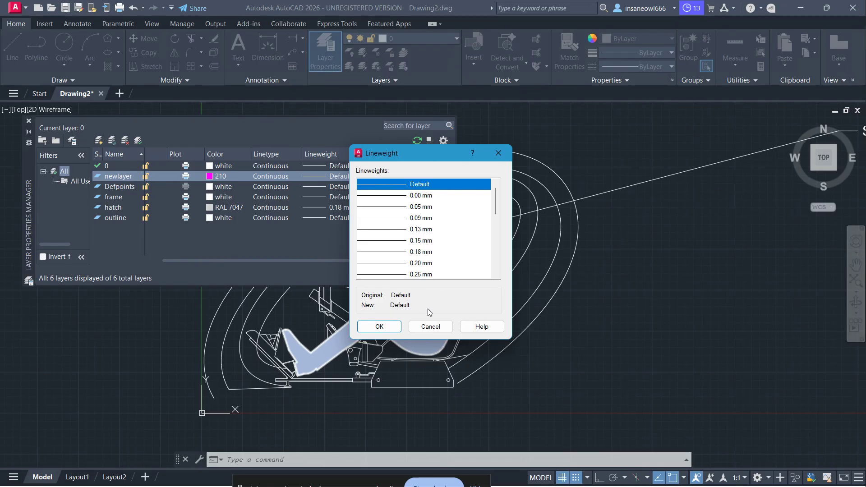
pyautogui.click(429, 326)
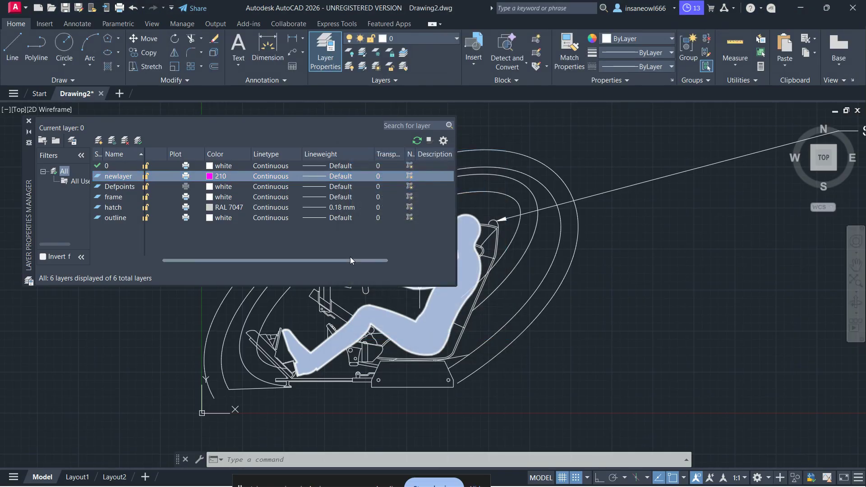
# Widen the Name column, make newlayer the current layer, and close the layer properties manager.
pyautogui.moveTo(334, 264); pyautogui.dragTo(392, 267)
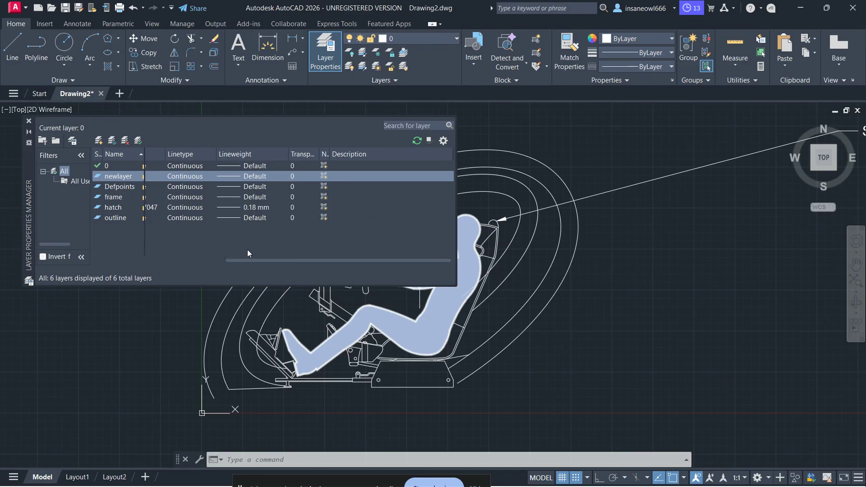
pyautogui.moveTo(253, 261); pyautogui.dragTo(78, 269)
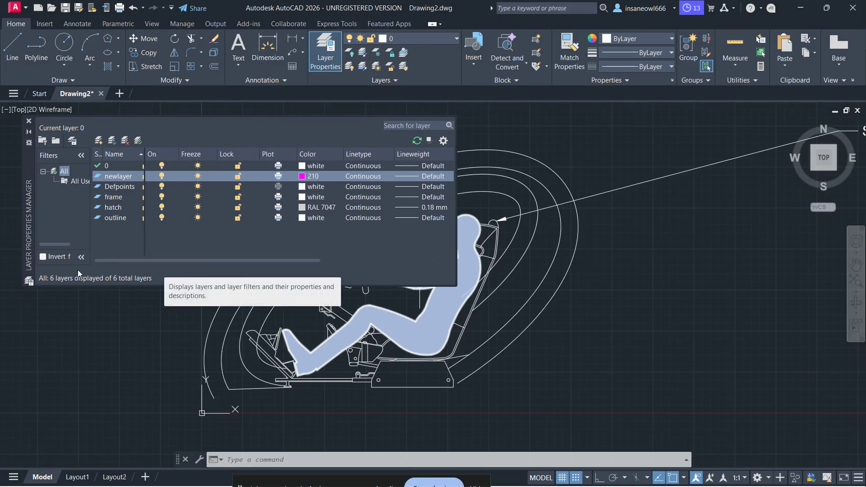
pyautogui.moveTo(145, 156); pyautogui.dragTo(163, 157)
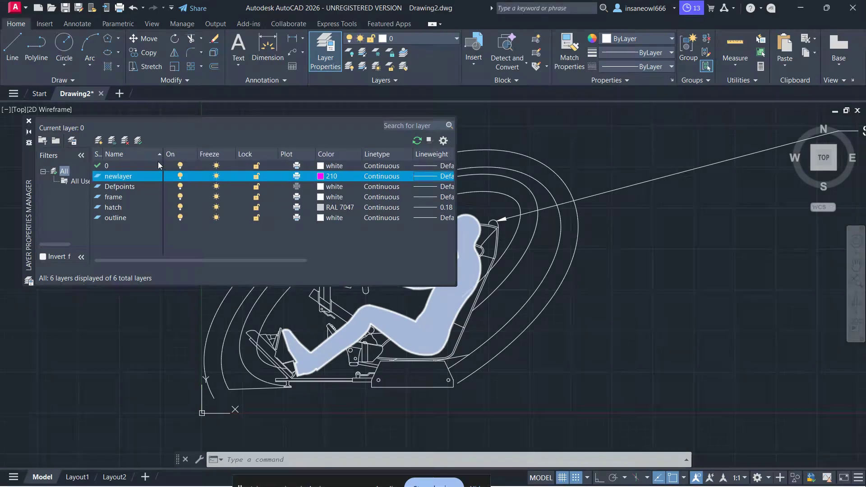
pyautogui.click(139, 141)
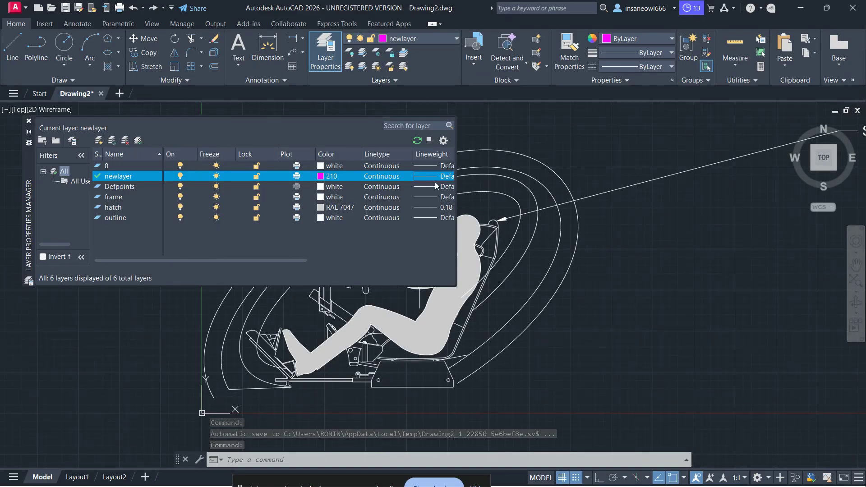
pyautogui.click(29, 121)
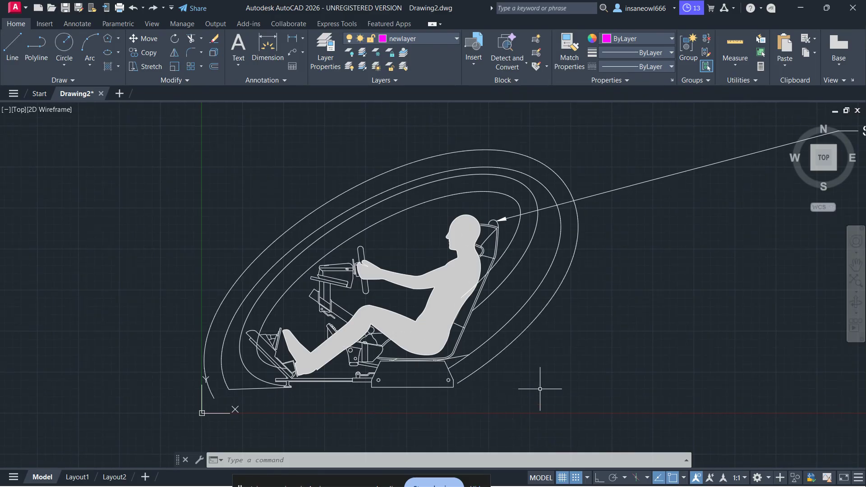
# Draw a small circle on newlayer in the empty area right of the ellipses, just below the leader line.
pyautogui.click(64, 43)
pyautogui.click(650, 223)
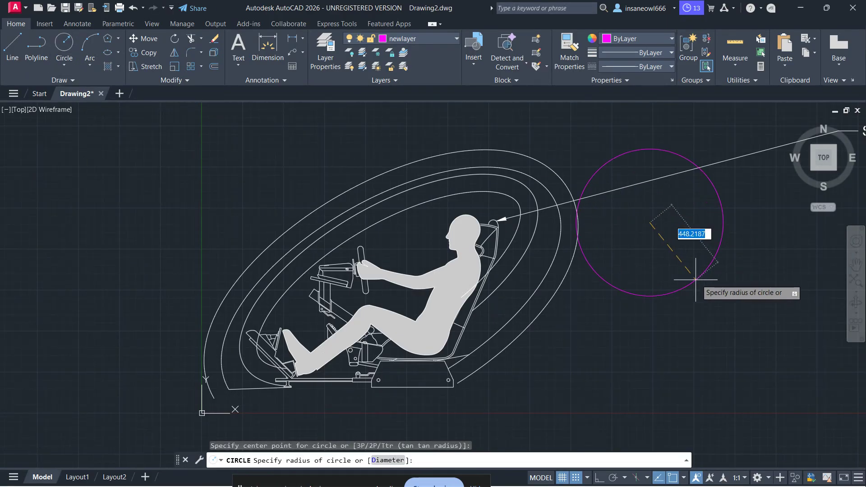
pyautogui.click(676, 242)
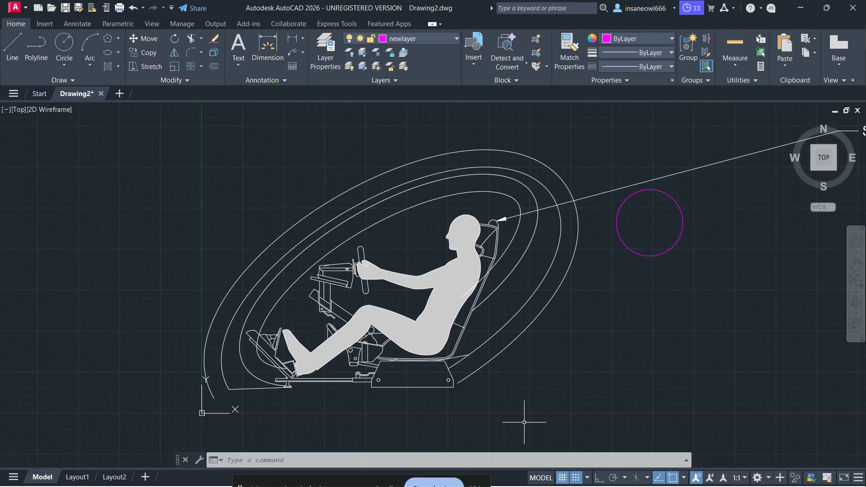
pyautogui.click(163, 121)
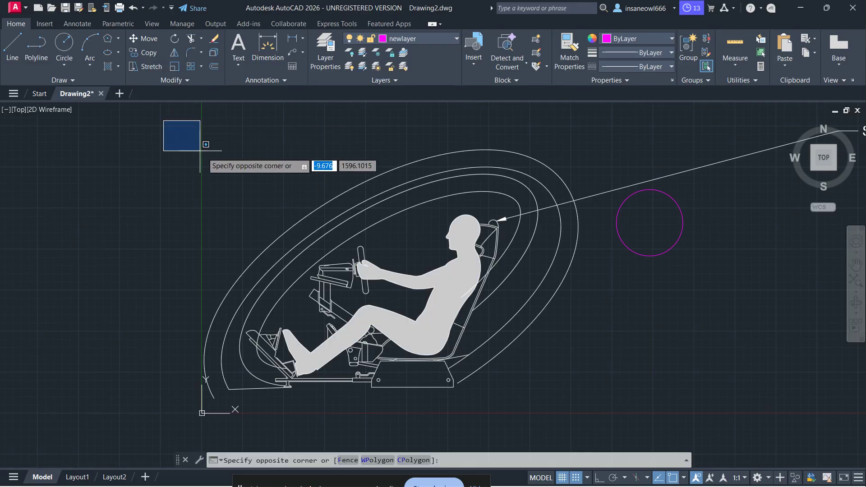
pyautogui.click(294, 191)
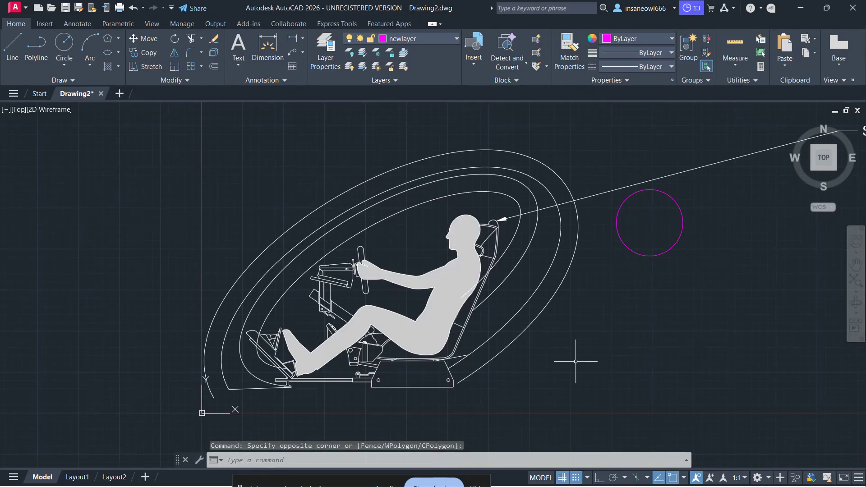